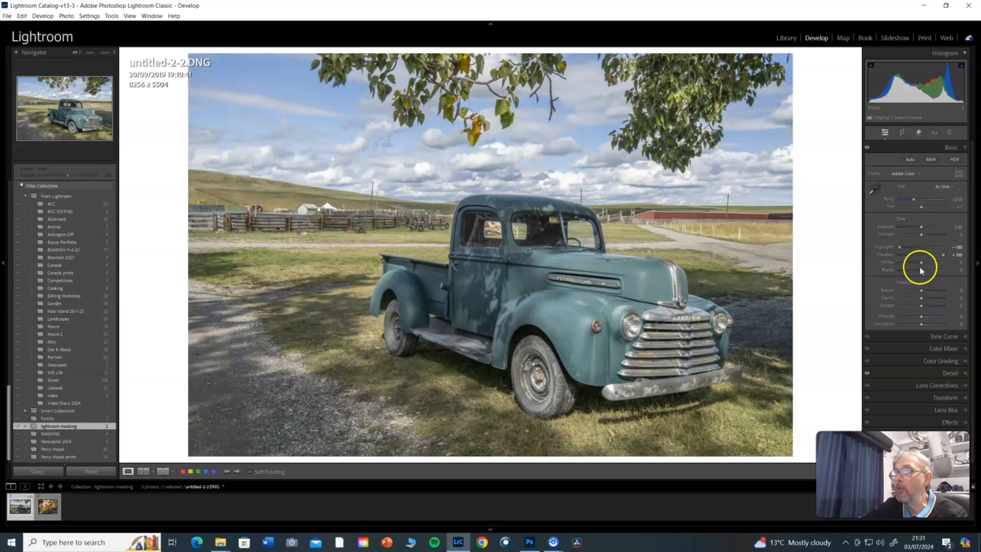
# Set the photo's whites to -16 and blacks to -26 using the clipping preview, and compare the before and after views.
pyautogui.moveTo(921, 262); pyautogui.dragTo(921, 262)
pyautogui.press('alt')
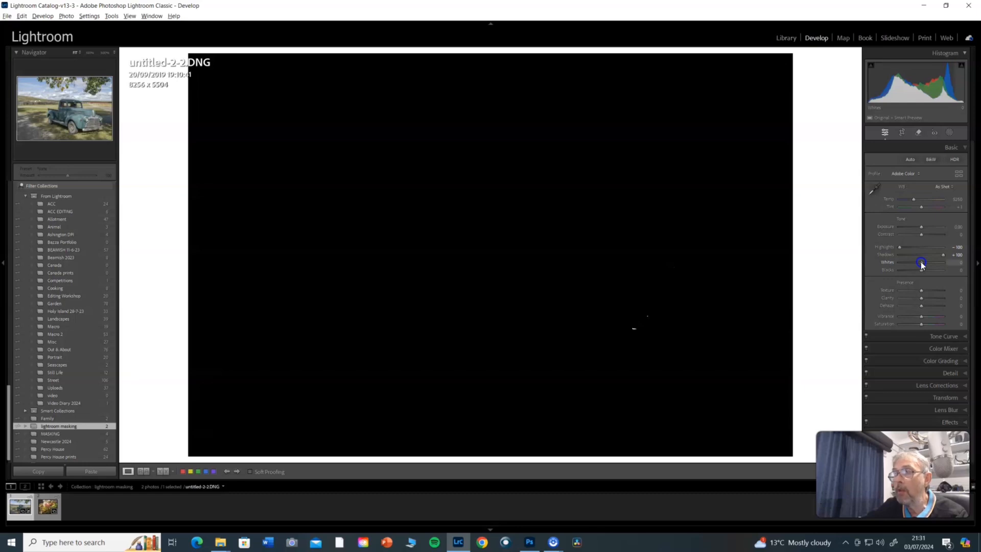
pyautogui.moveTo(921, 263); pyautogui.dragTo(915, 271)
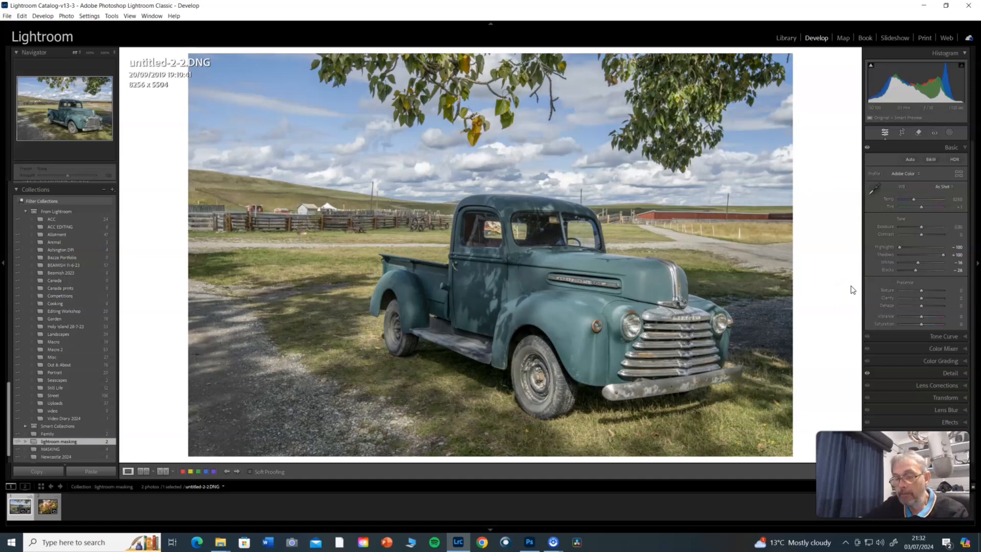
pyautogui.press('\\')
pyautogui.press('\\')
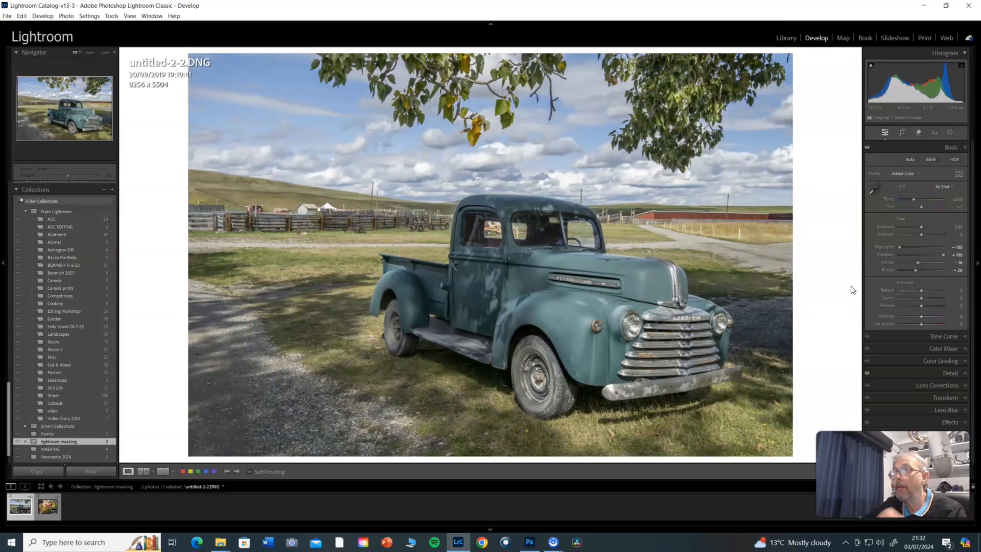
# Create a sky mask with automatic sky selection and lower its exposure to -0.68.
pyautogui.click(950, 131)
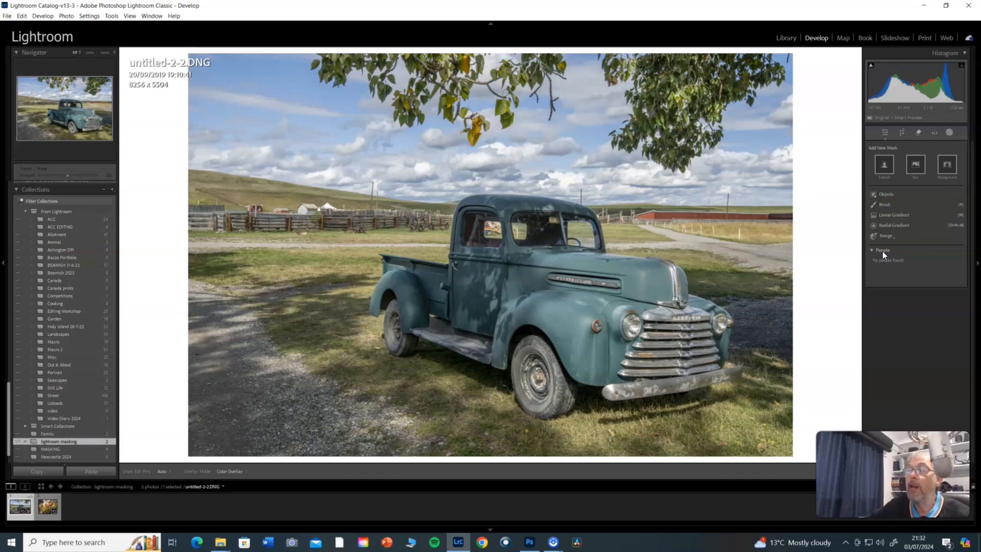
pyautogui.click(918, 167)
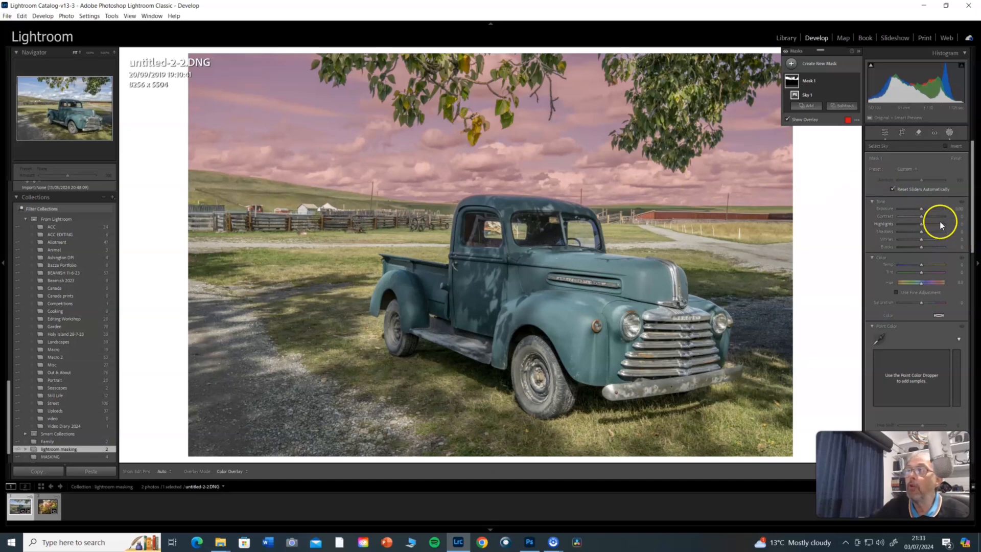
pyautogui.moveTo(922, 210); pyautogui.dragTo(918, 210)
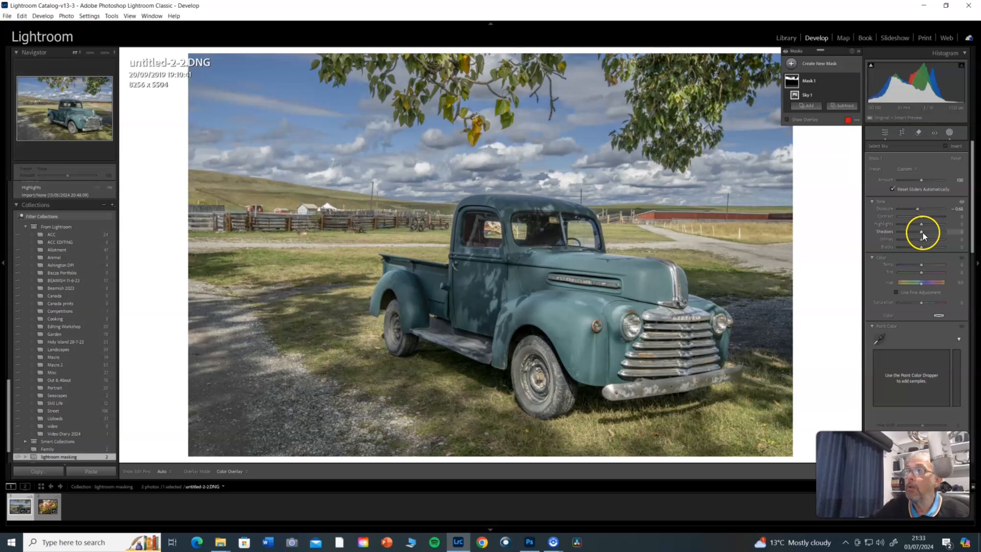
# Adjust the sky mask's shadows, whites, blacks, clarity and texture, and compare the photo before and after.
pyautogui.moveTo(922, 233); pyautogui.dragTo(974, 357)
pyautogui.moveTo(922, 301); pyautogui.dragTo(923, 295)
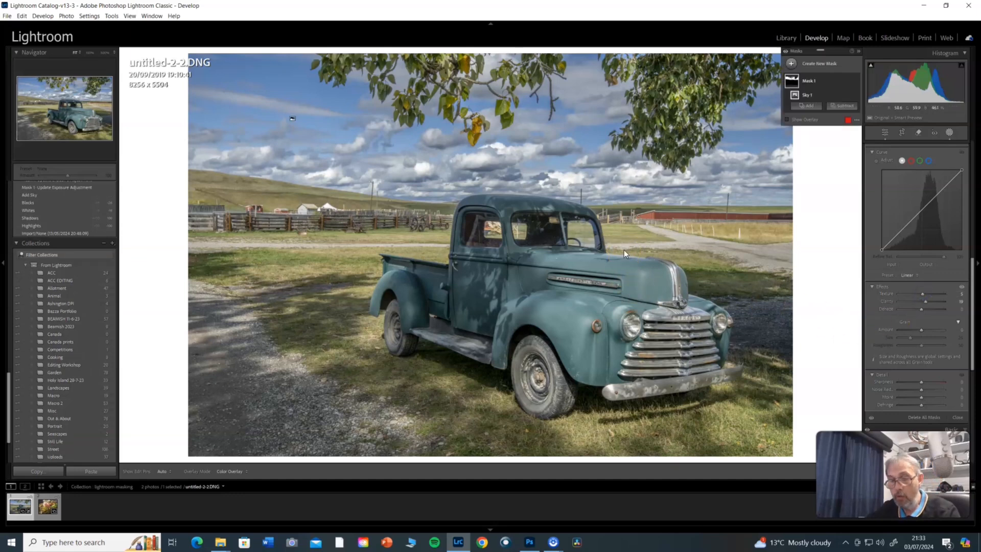
pyautogui.press('\\')
pyautogui.press('\\')
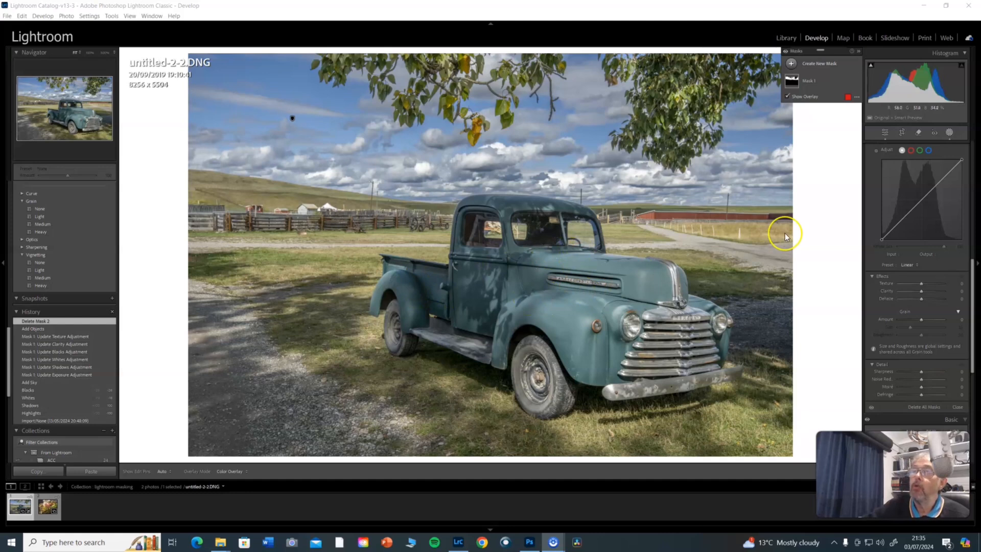
# Create a Select Subject mask of the truck and set its exposure to -0.34, contrast to 10 and shadows to 25.
pyautogui.click(792, 65)
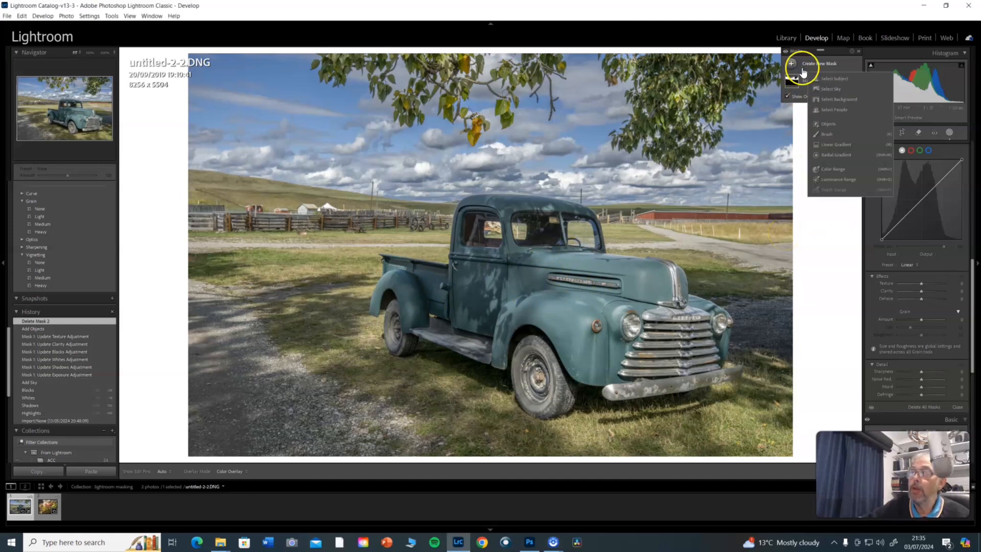
pyautogui.click(828, 79)
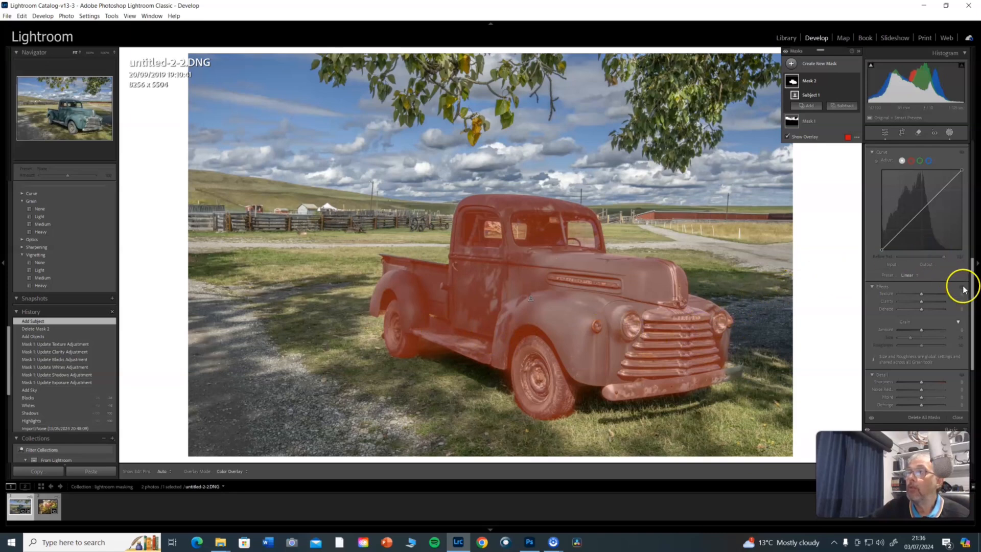
pyautogui.moveTo(972, 291); pyautogui.dragTo(973, 176)
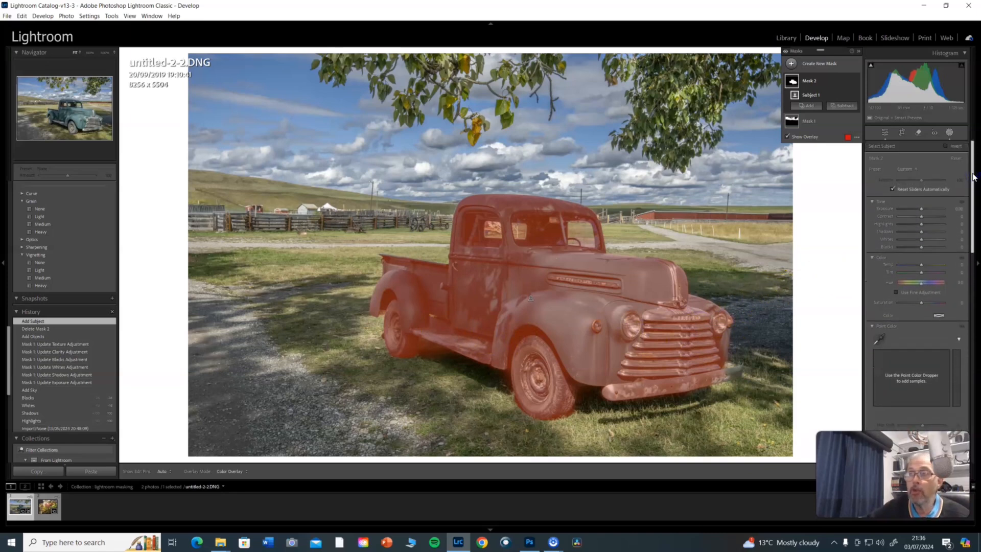
pyautogui.click(922, 208)
pyautogui.moveTo(923, 210); pyautogui.dragTo(920, 210)
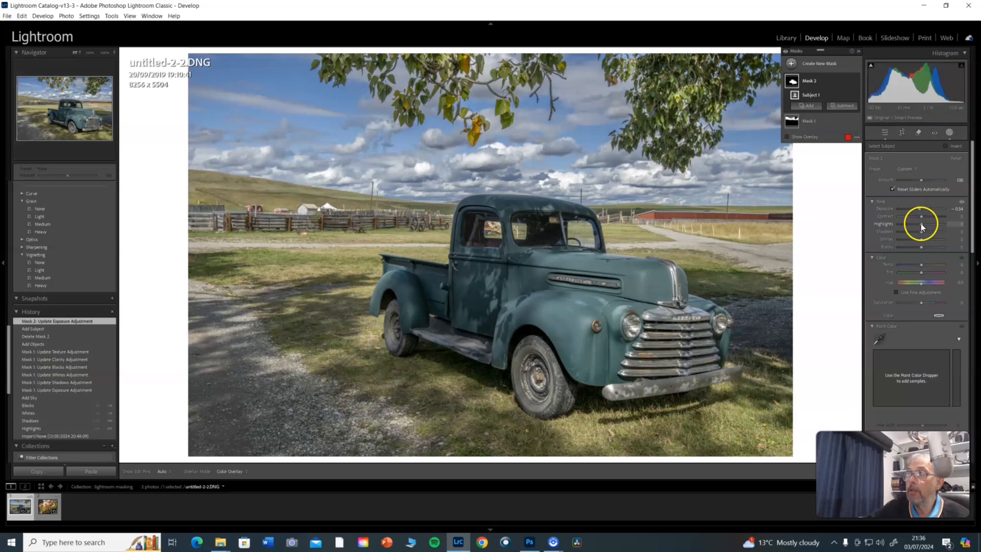
pyautogui.moveTo(921, 216); pyautogui.dragTo(923, 216)
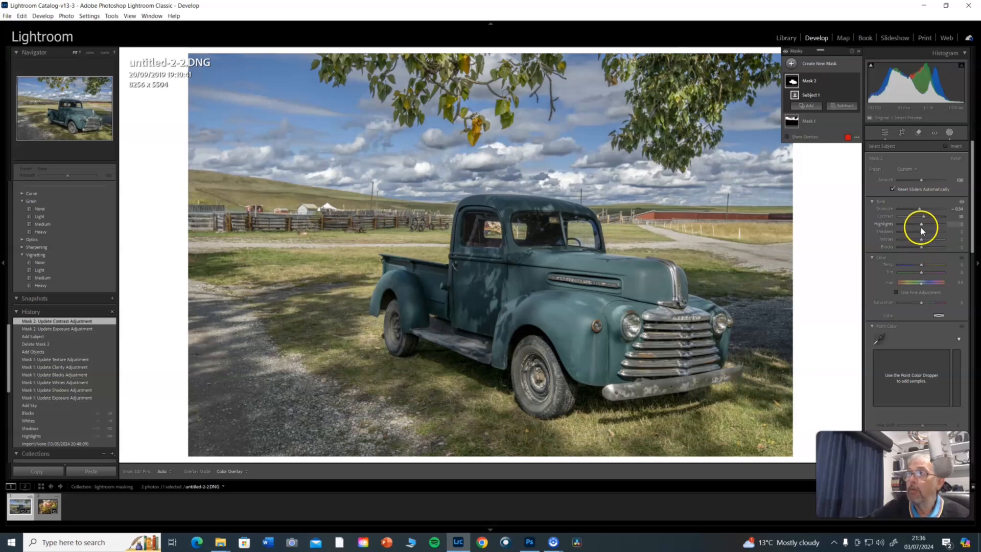
pyautogui.moveTo(921, 232); pyautogui.dragTo(928, 235)
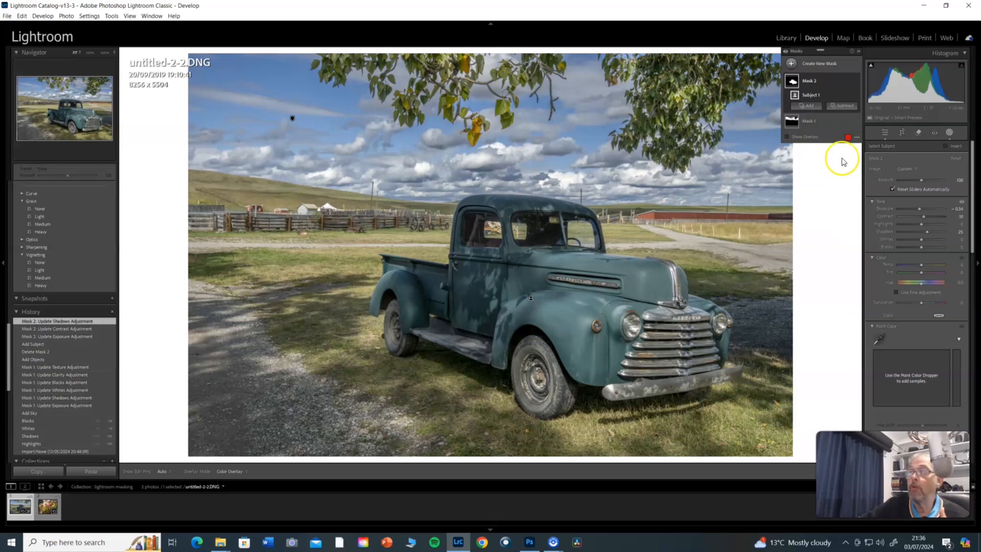
# Intersect the truck mask with a brush, painting over the front grille and bumper with the mask overlay shown.
pyautogui.moveTo(800, 82)
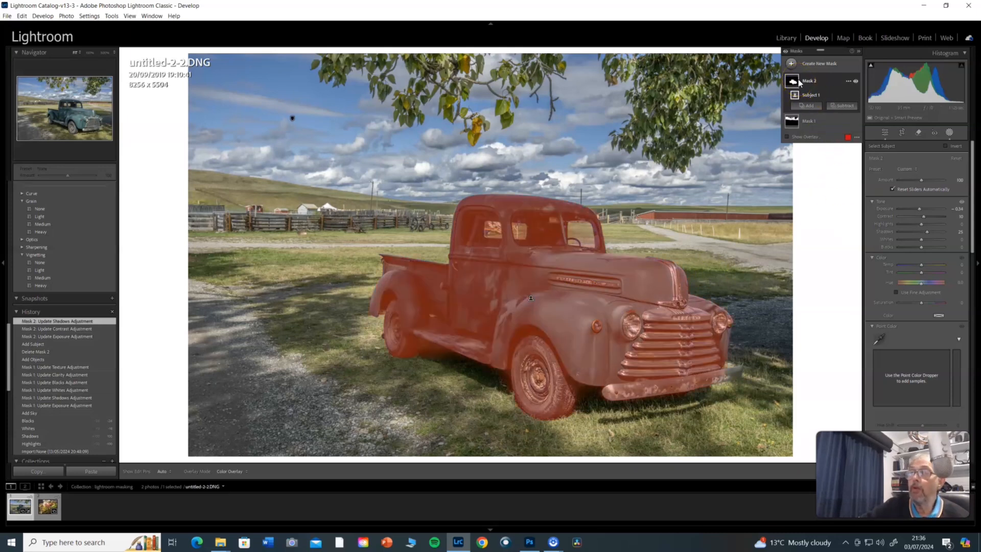
pyautogui.click(848, 82)
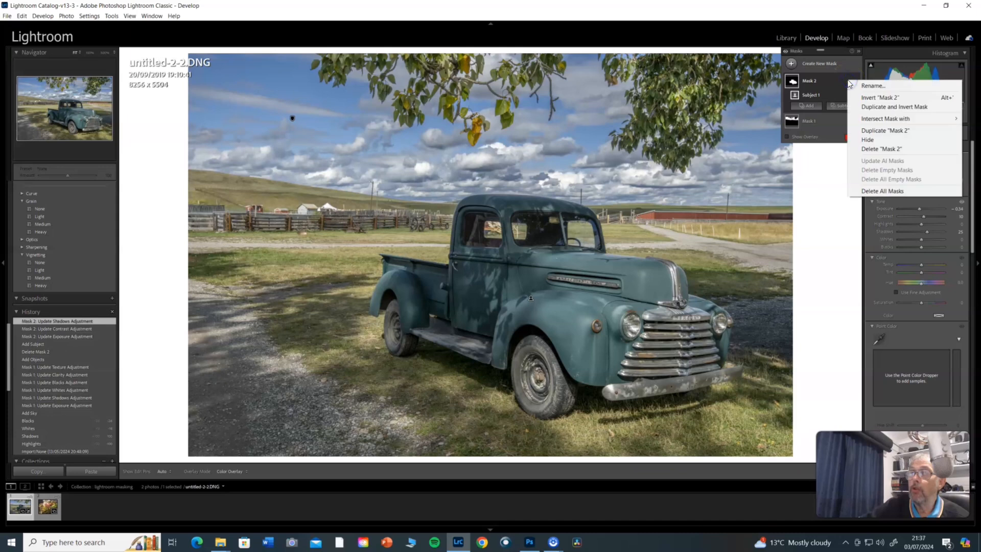
pyautogui.moveTo(881, 121)
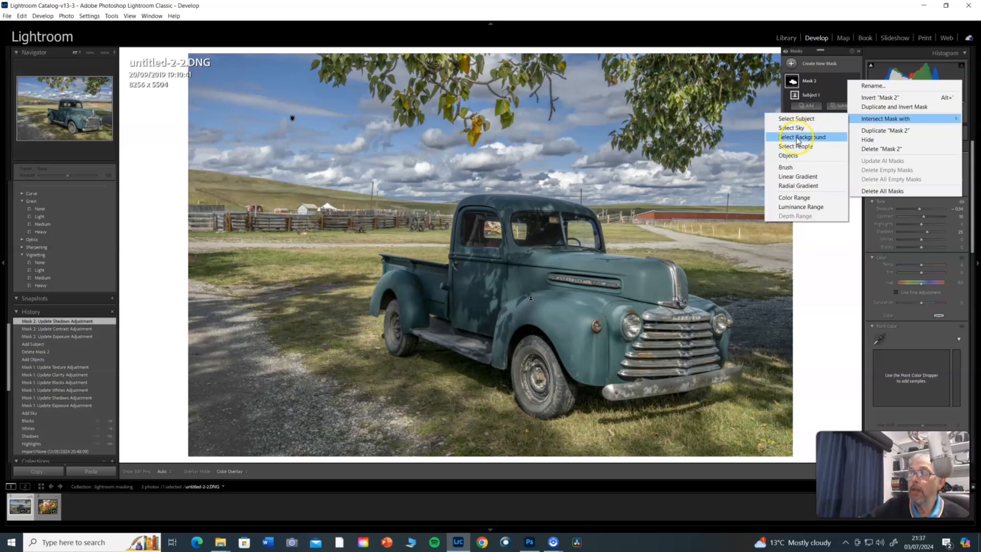
pyautogui.click(790, 169)
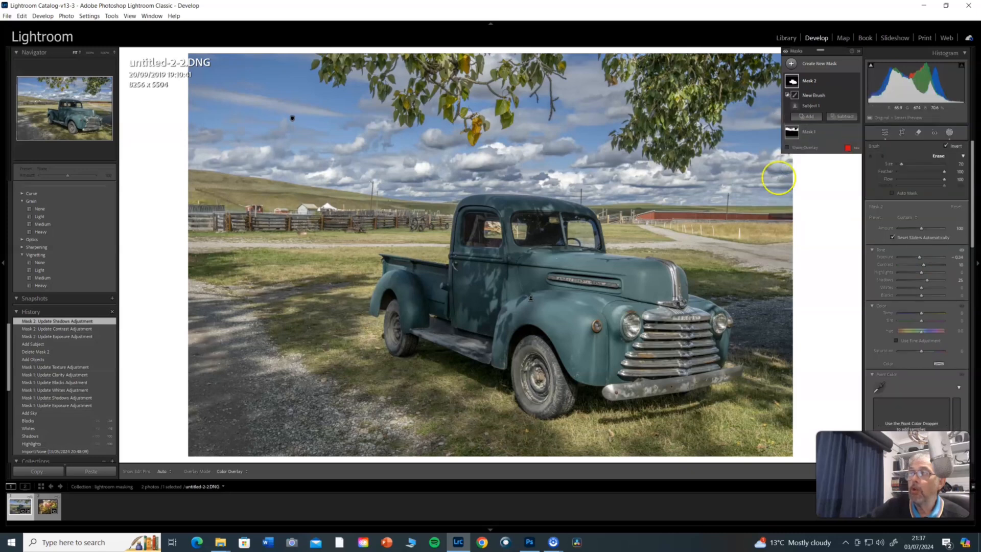
pyautogui.click(787, 147)
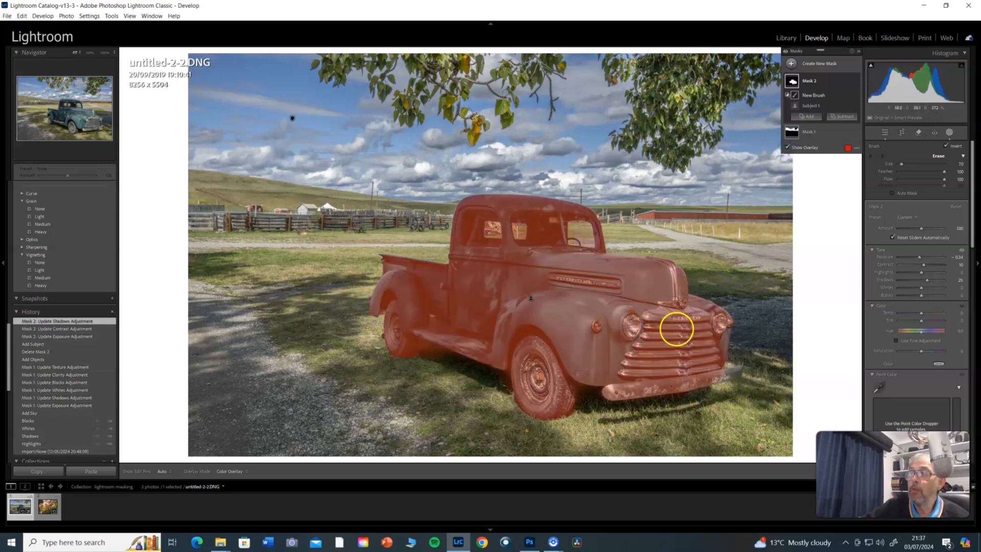
pyautogui.press('h')
pyautogui.moveTo(663, 327)
pyautogui.mouseDown()
pyautogui.moveTo(689, 321)
pyautogui.moveTo(662, 326)
pyautogui.moveTo(618, 390)
pyautogui.moveTo(730, 377)
pyautogui.moveTo(662, 357)
pyautogui.moveTo(694, 360)
pyautogui.moveTo(697, 319)
pyautogui.moveTo(663, 321)
pyautogui.moveTo(645, 367)
pyautogui.moveTo(681, 354)
pyautogui.mouseUp()
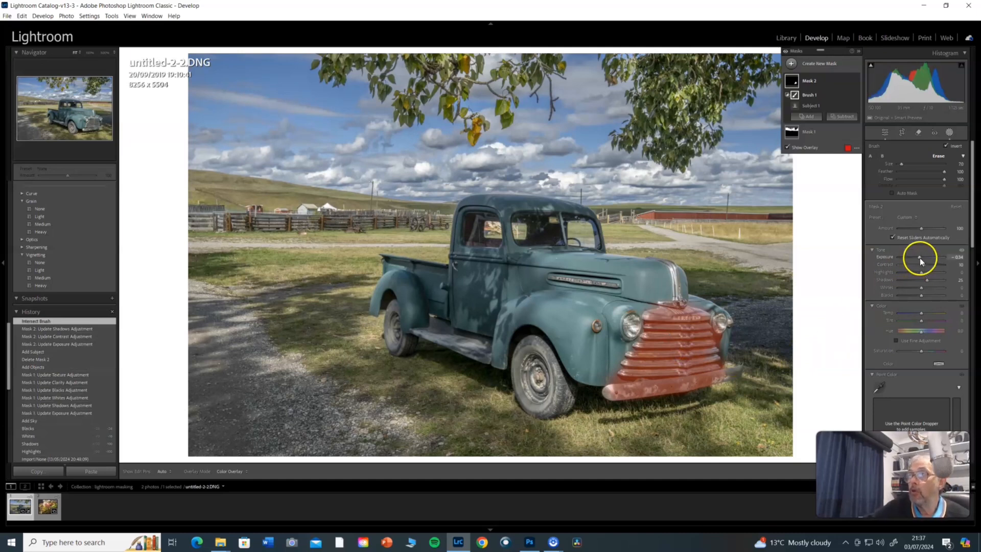
# Set the grille mask's exposure to -0.68 and blacks to -24, raise its highlights, and hide the mask overlay.
pyautogui.moveTo(918, 258); pyautogui.dragTo(917, 259)
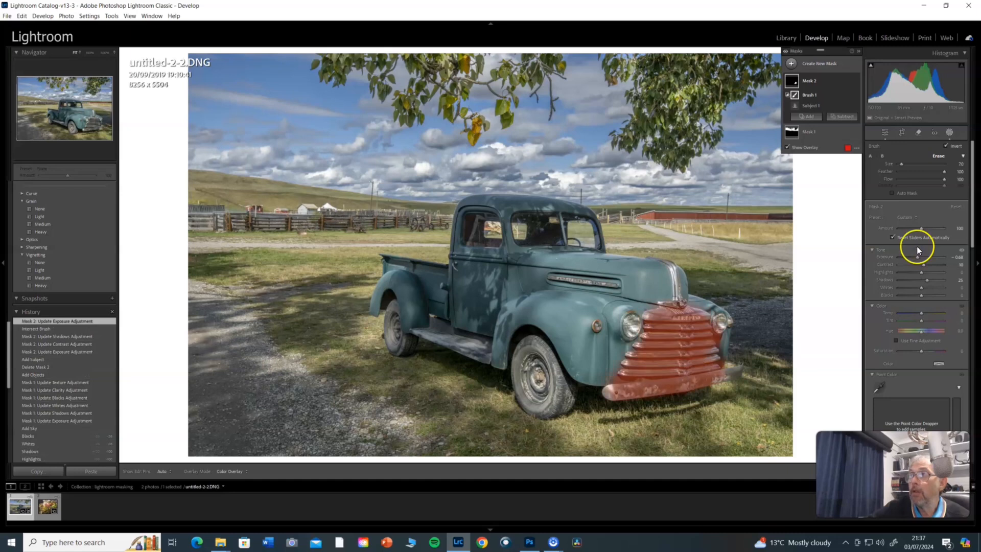
pyautogui.moveTo(921, 295); pyautogui.dragTo(920, 295)
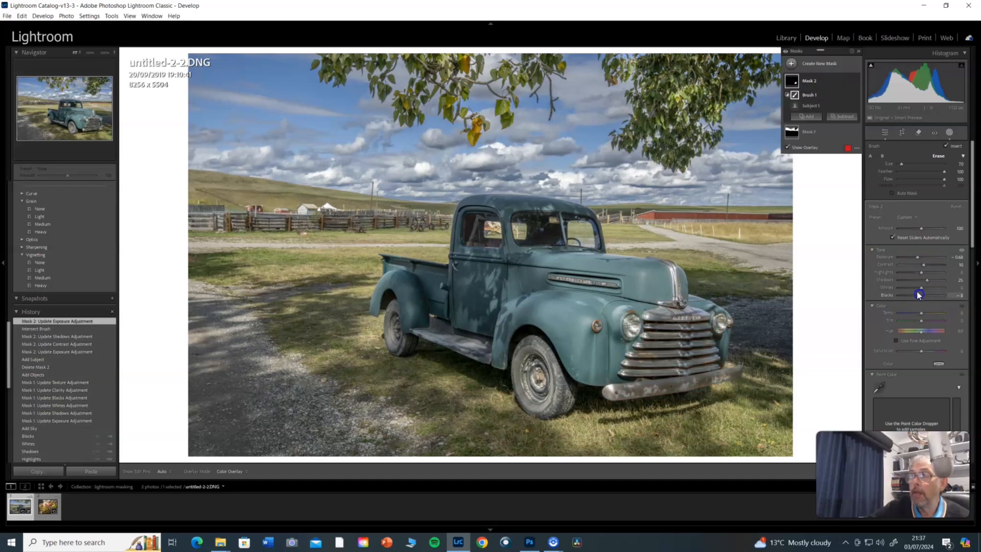
pyautogui.click(788, 147)
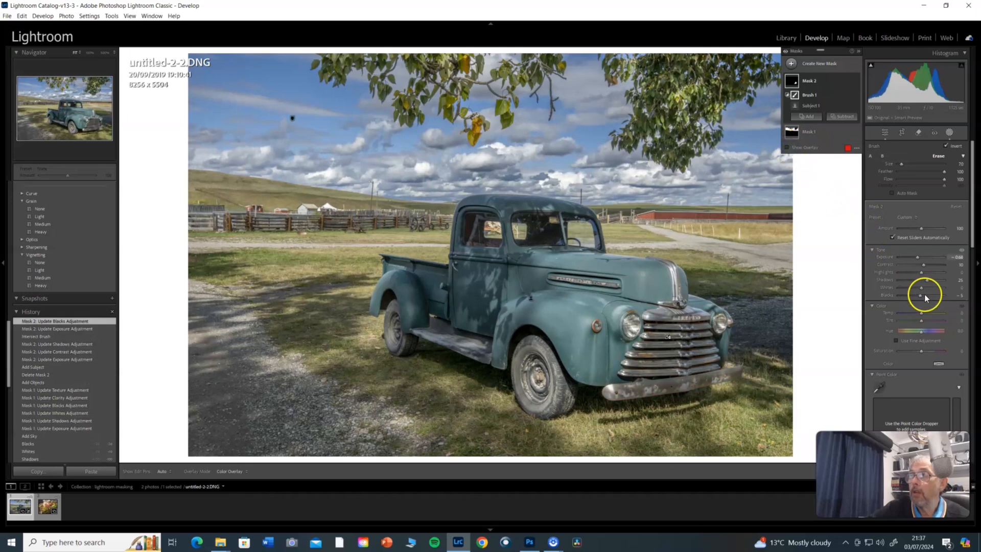
pyautogui.moveTo(921, 295); pyautogui.dragTo(938, 275)
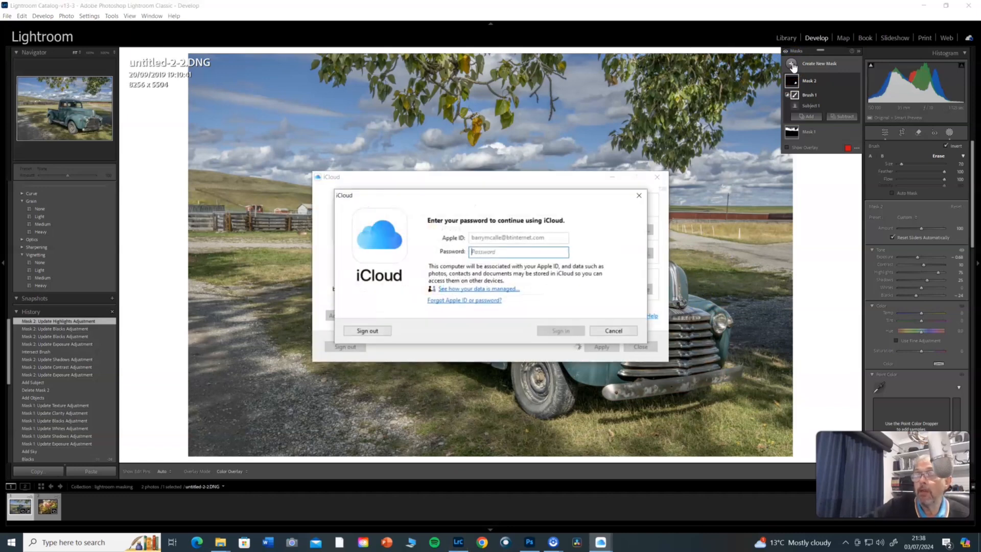
# Dismiss the iCloud sign-in prompt and create an Objects mask covering the truck's front wheel.
pyautogui.click(613, 332)
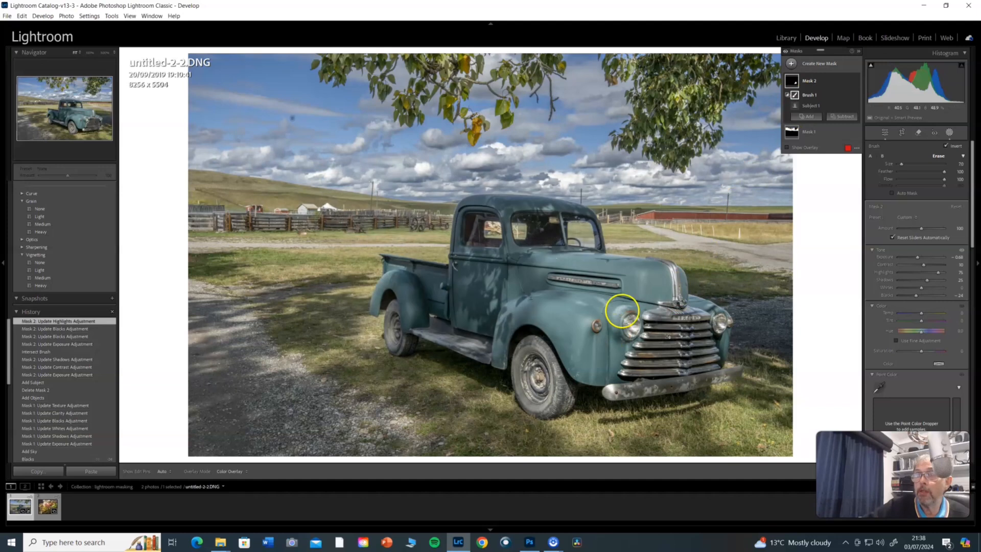
pyautogui.click(801, 71)
pyautogui.click(791, 64)
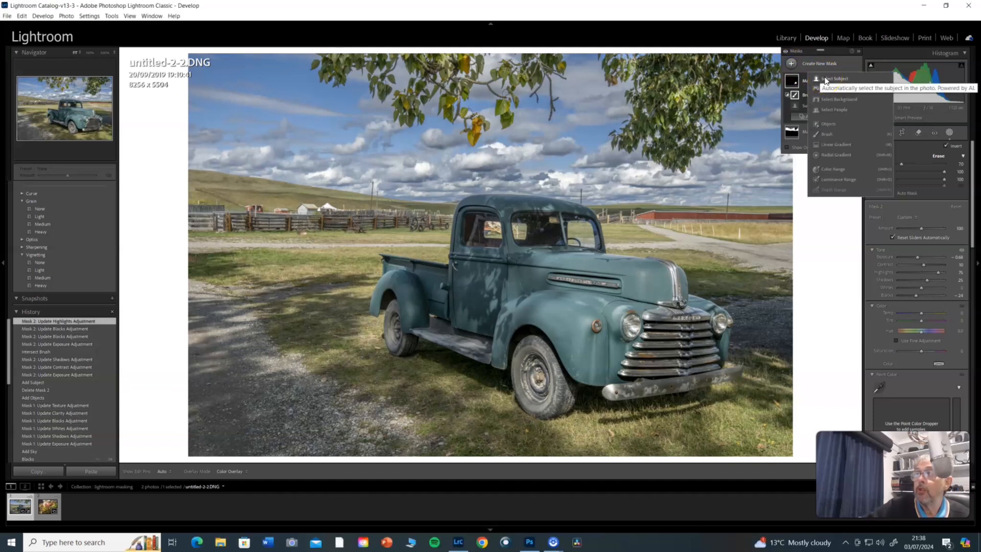
pyautogui.click(831, 128)
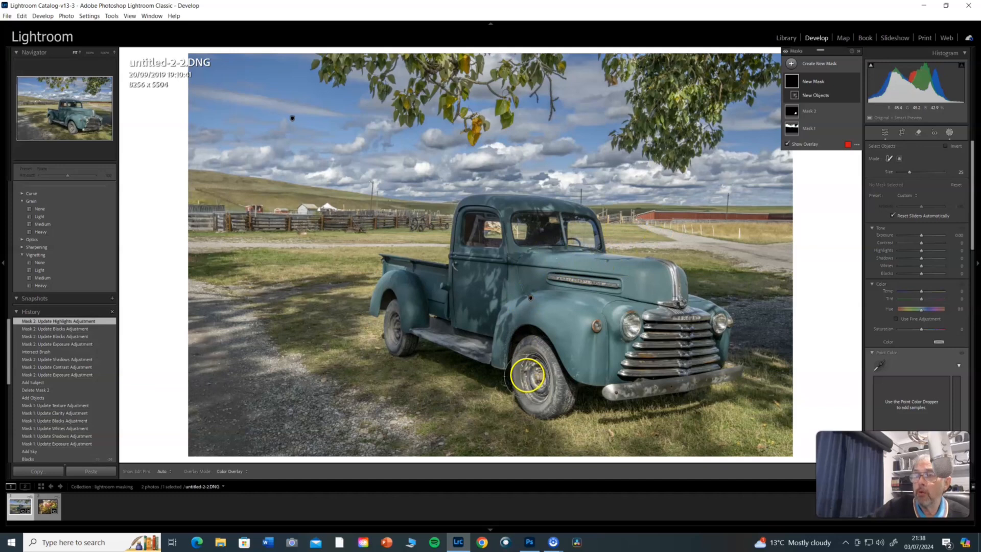
pyautogui.moveTo(534, 353)
pyautogui.mouseDown()
pyautogui.moveTo(536, 383)
pyautogui.moveTo(552, 397)
pyautogui.moveTo(539, 393)
pyautogui.moveTo(532, 361)
pyautogui.mouseUp()
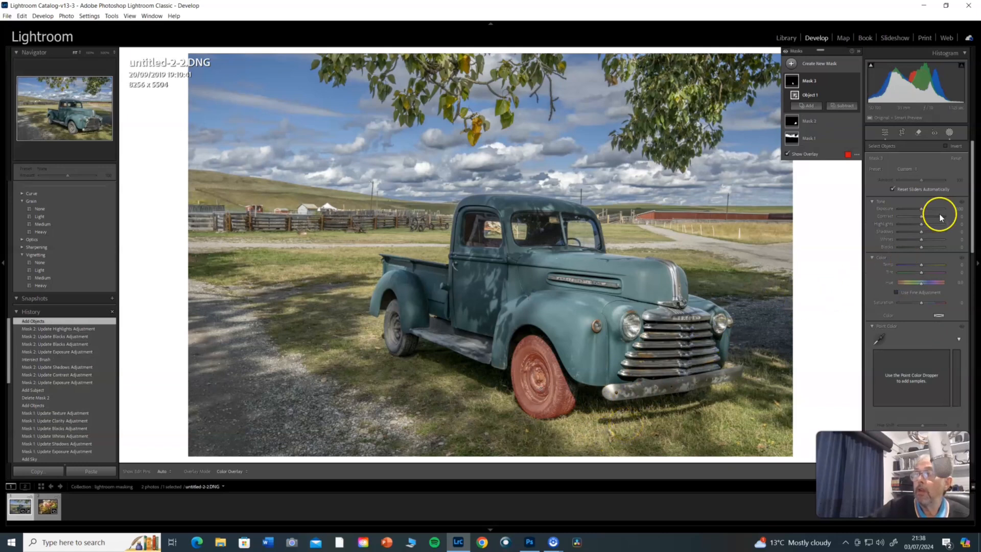
# Lower the front wheel mask's exposure to -0.68 and raise its whites.
pyautogui.moveTo(920, 207); pyautogui.dragTo(916, 210)
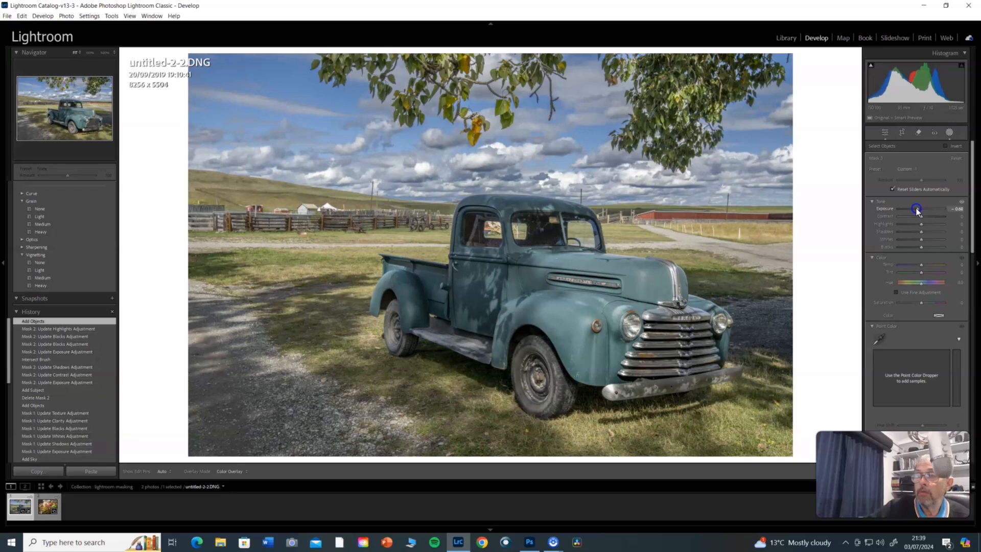
pyautogui.moveTo(916, 210); pyautogui.dragTo(930, 244)
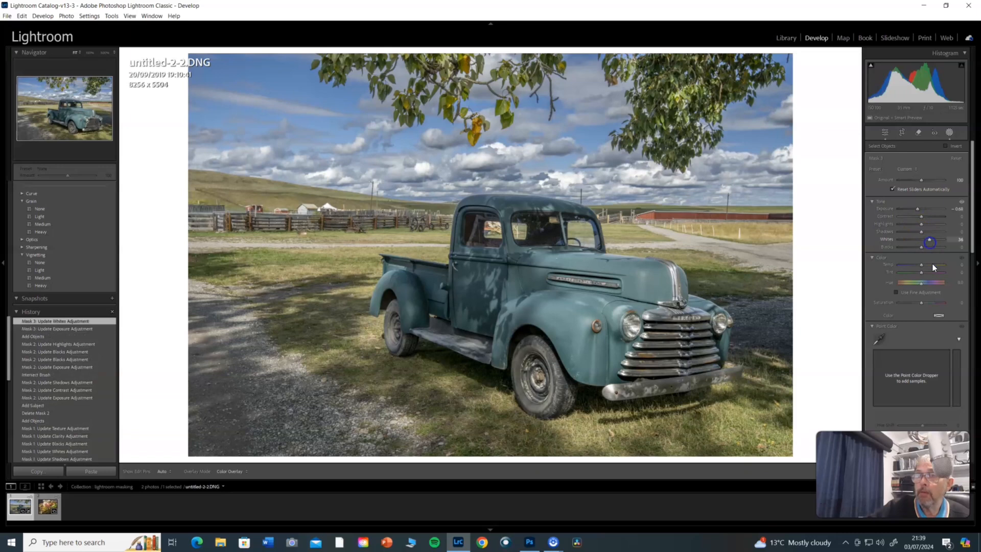
pyautogui.click(932, 308)
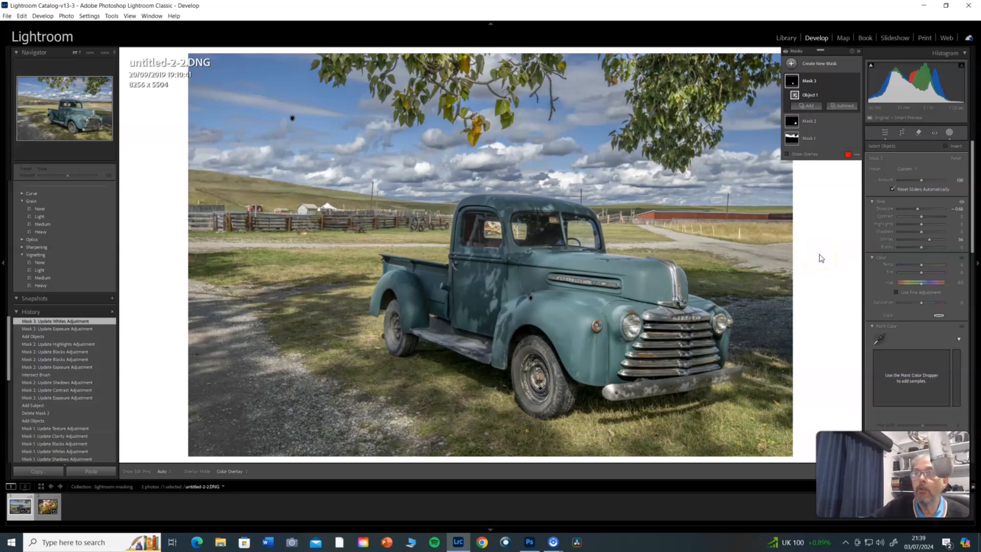
# Add a linear gradient mask fading down from the top of the sky and lower its exposure.
pyautogui.click(791, 64)
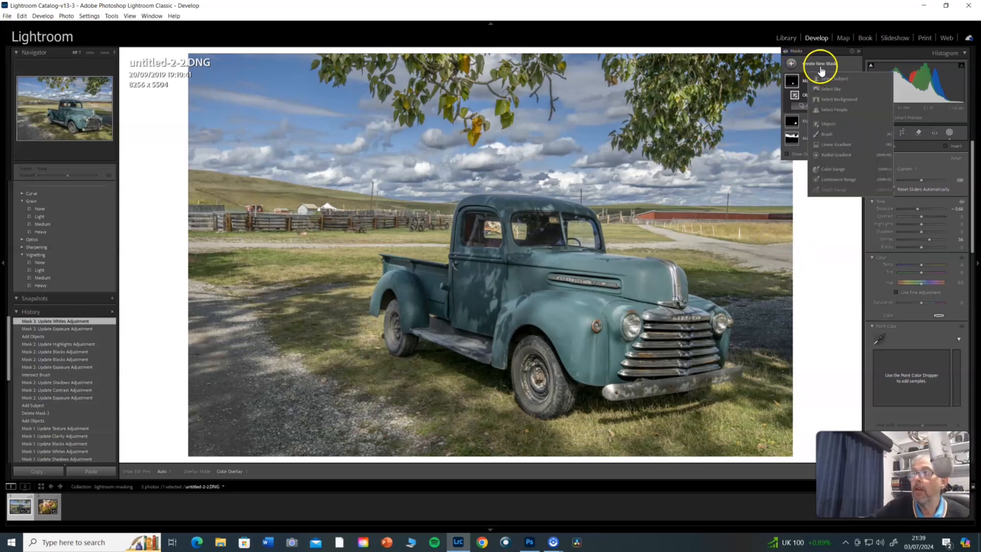
pyautogui.click(836, 145)
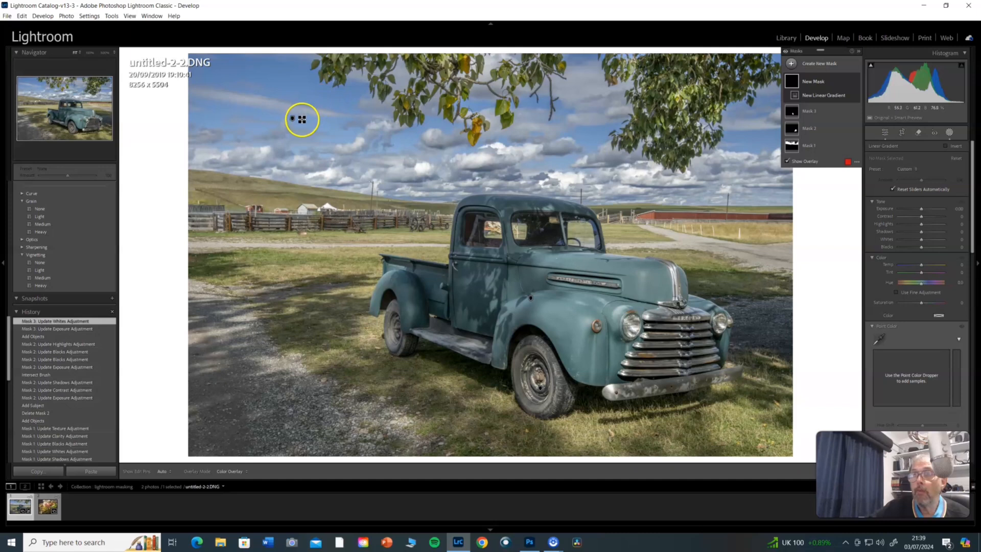
pyautogui.moveTo(335, 114)
pyautogui.mouseDown()
pyautogui.moveTo(342, 72)
pyautogui.moveTo(359, 56)
pyautogui.moveTo(365, 157)
pyautogui.mouseUp()
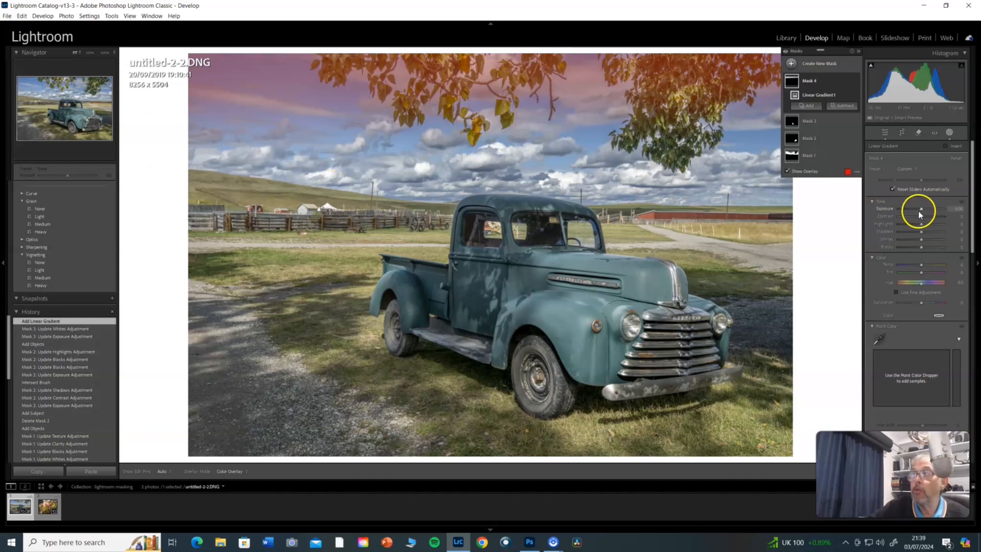
pyautogui.moveTo(921, 210); pyautogui.dragTo(918, 210)
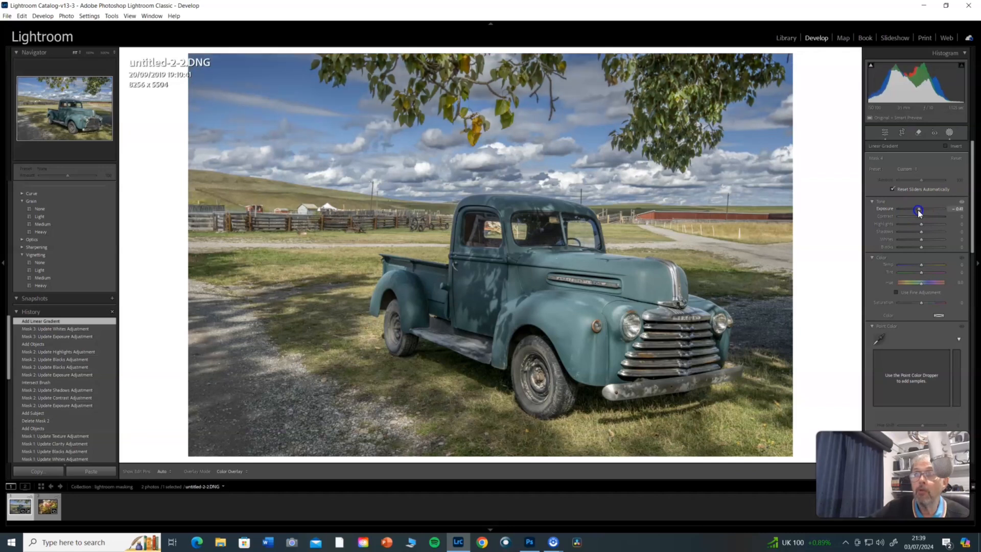
# Set the upper-sky linear gradient mask's exposure to -0.47.
pyautogui.moveTo(918, 210); pyautogui.dragTo(917, 210)
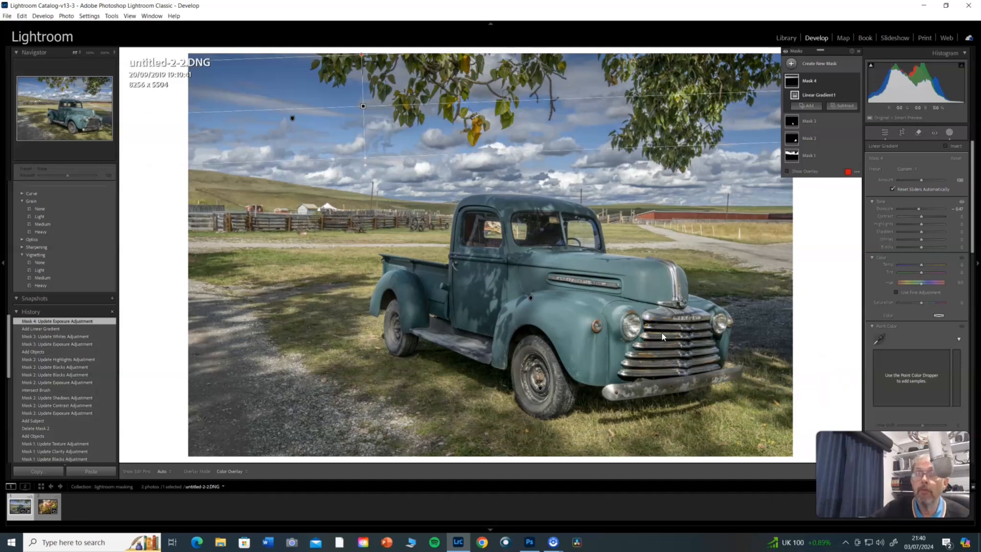
# Add a wide, flat radial gradient mask over the wooden fence and distant buildings behind the truck, narrowing it to end near the cab.
pyautogui.click(794, 63)
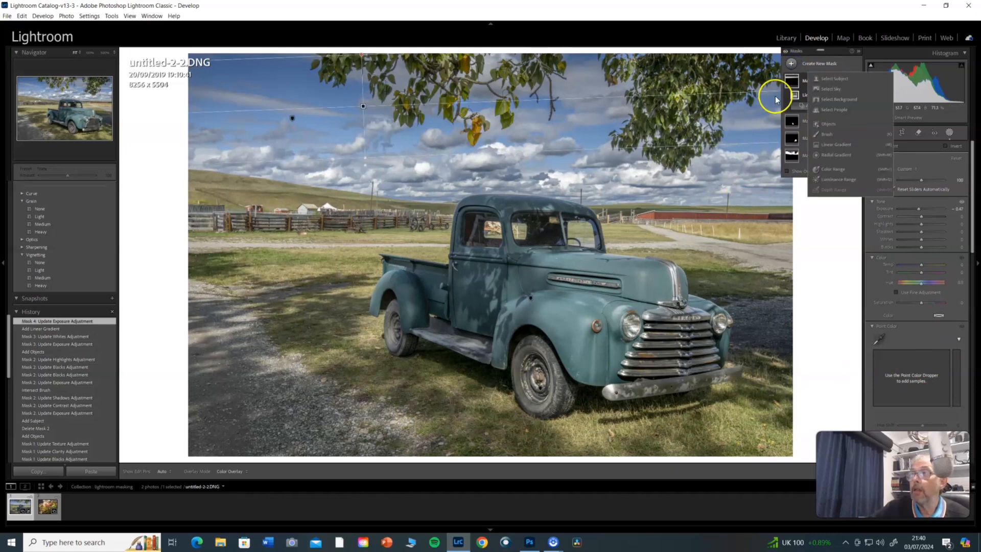
pyautogui.click(827, 155)
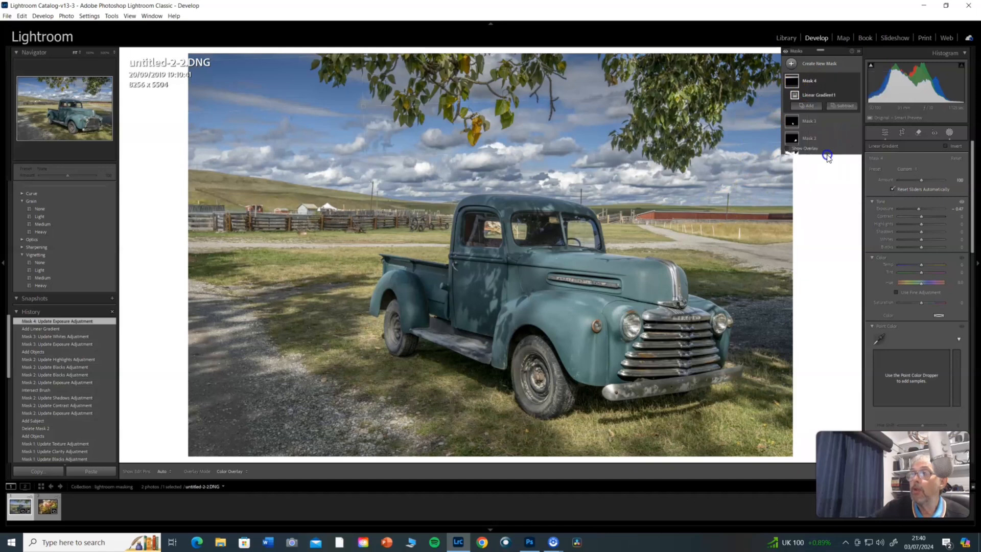
pyautogui.moveTo(218, 214); pyautogui.dragTo(413, 252)
pyautogui.click(232, 214)
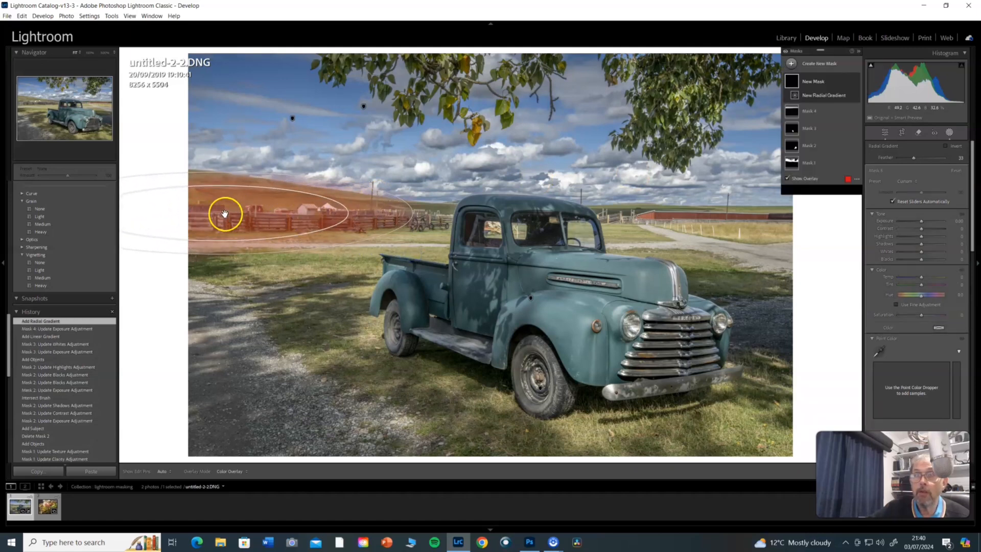
pyautogui.moveTo(220, 212); pyautogui.dragTo(310, 216)
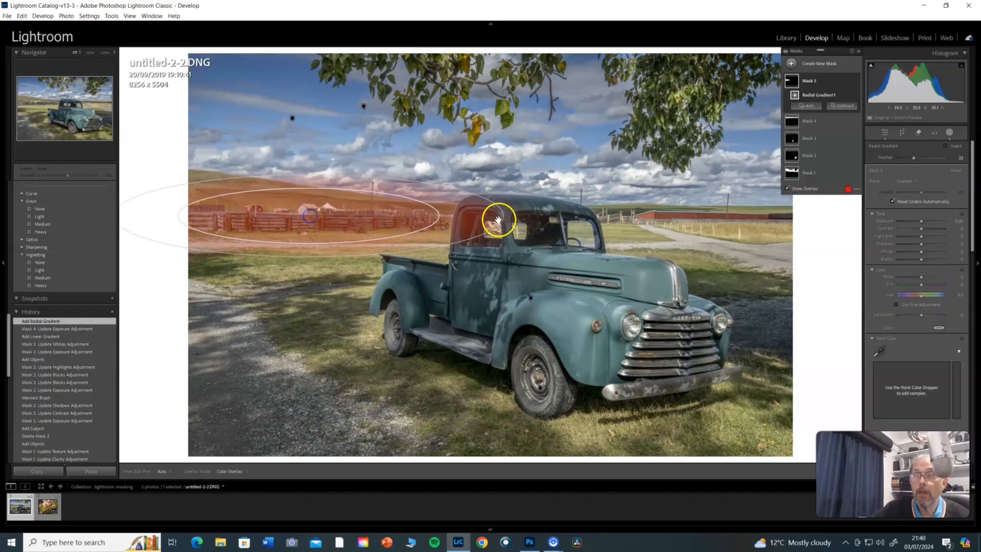
pyautogui.moveTo(504, 218); pyautogui.dragTo(470, 220)
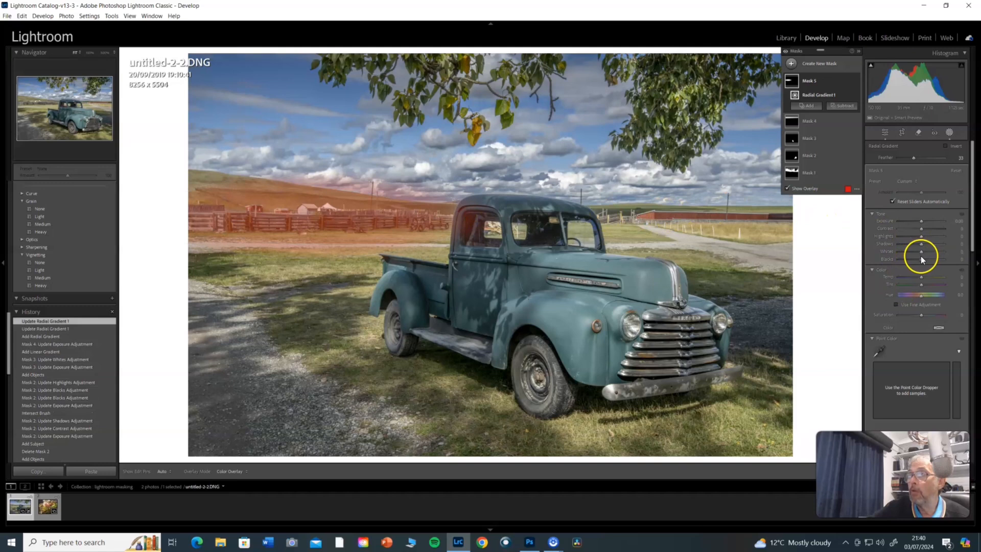
# Set the fence radial mask's exposure to -0.27 and raise its clarity slightly.
pyautogui.moveTo(921, 222); pyautogui.dragTo(921, 224)
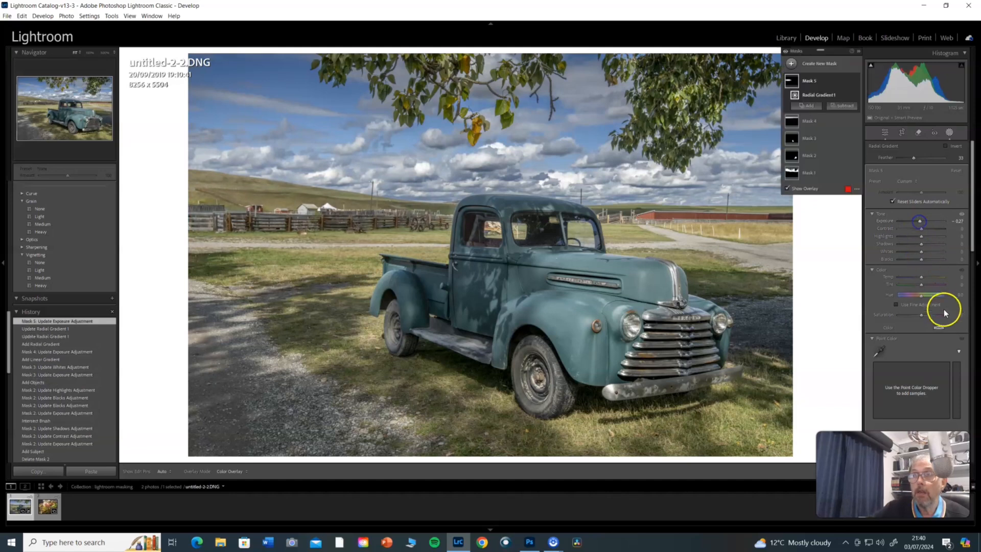
pyautogui.moveTo(973, 251); pyautogui.dragTo(962, 364)
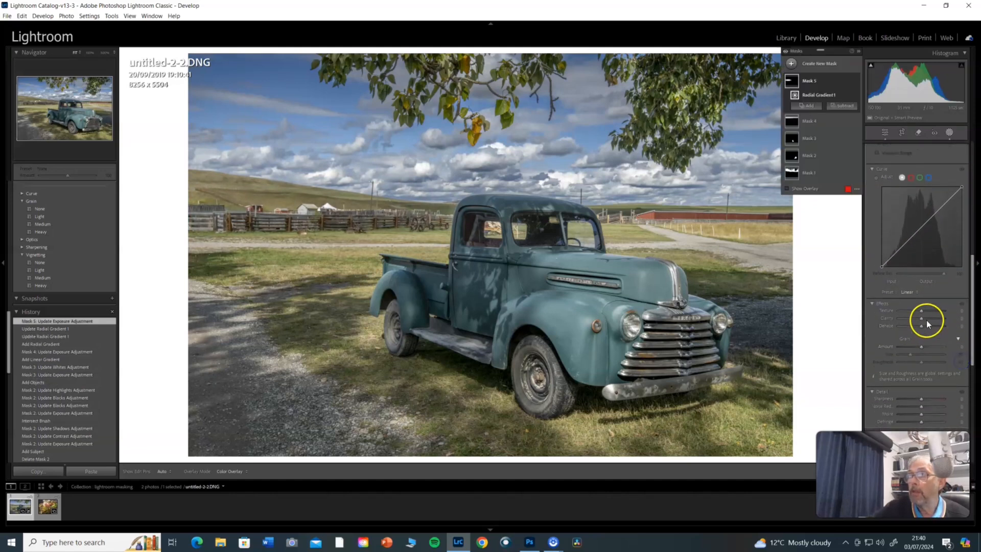
pyautogui.moveTo(920, 317); pyautogui.dragTo(923, 321)
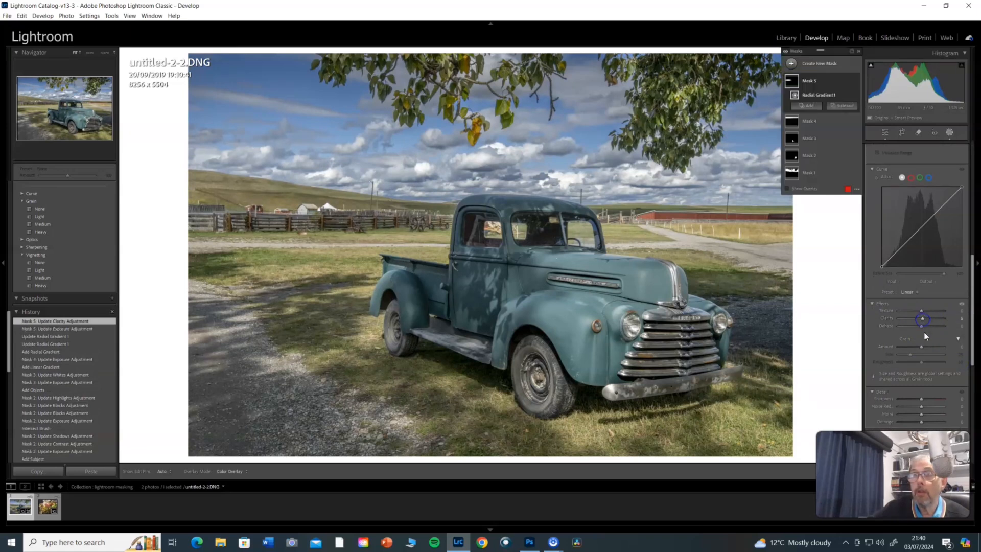
# Add a diagonal linear gradient mask from the photo's lower-left corner across the gravel and set its shadows to -36.
pyautogui.click(790, 65)
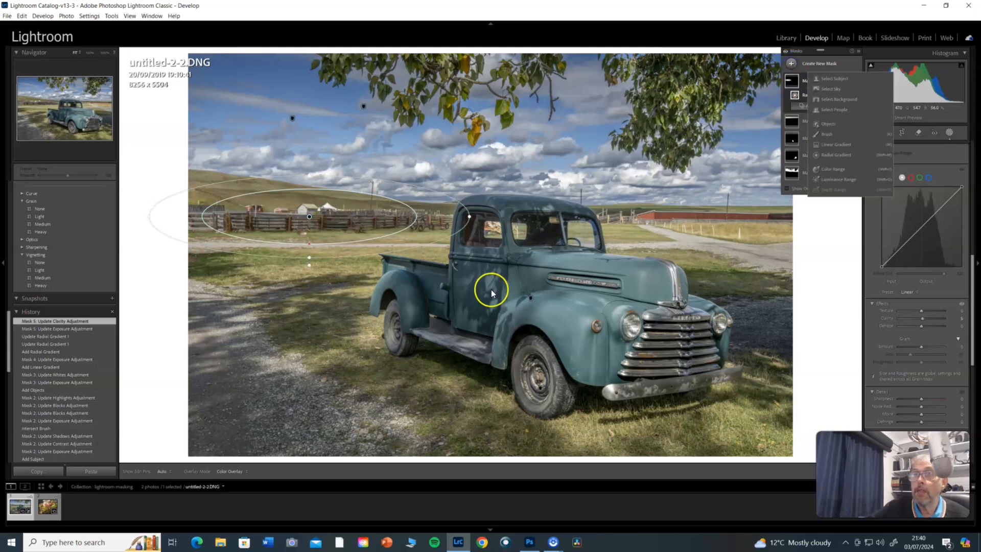
pyautogui.click(837, 146)
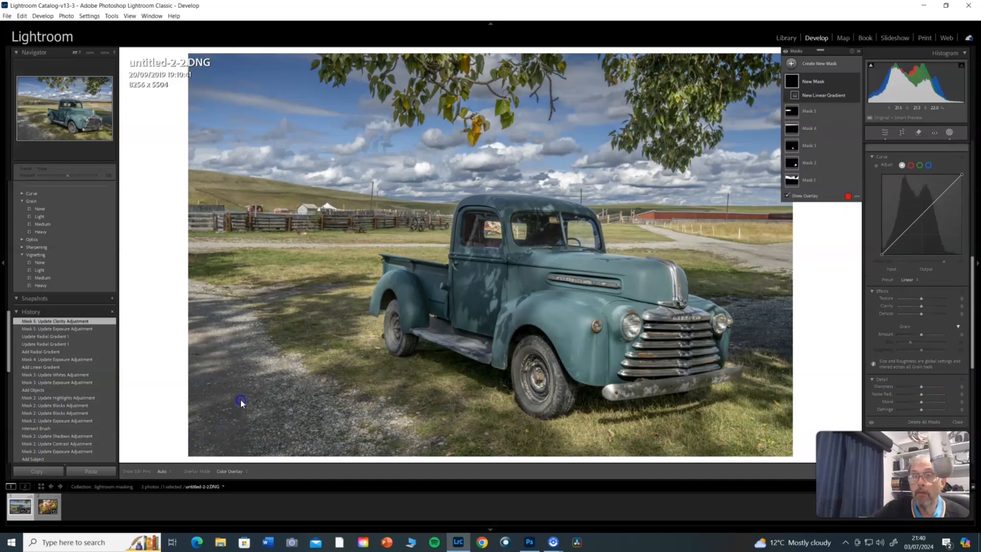
pyautogui.moveTo(182, 459)
pyautogui.mouseDown()
pyautogui.moveTo(284, 363)
pyautogui.moveTo(352, 327)
pyautogui.mouseUp()
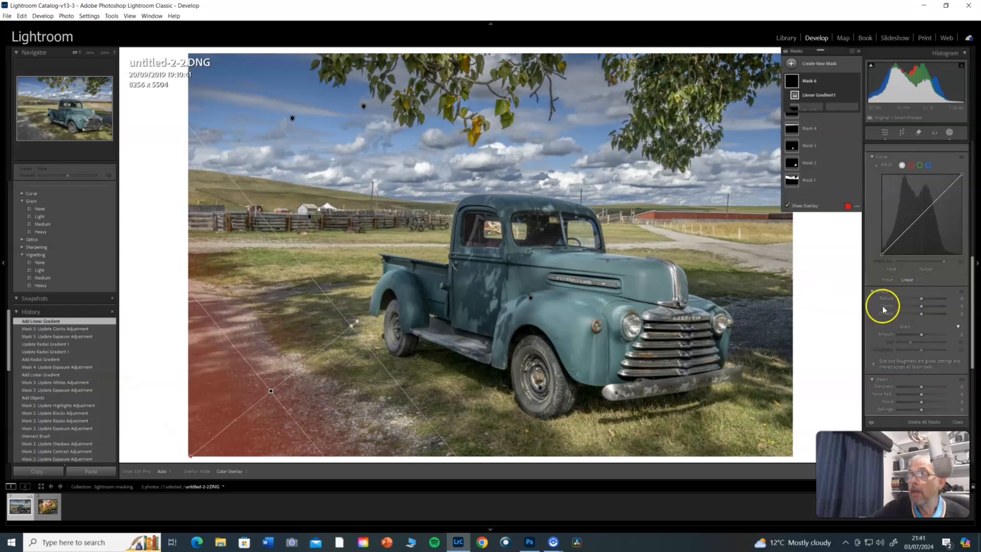
pyautogui.moveTo(973, 275); pyautogui.dragTo(973, 168)
pyautogui.moveTo(921, 222); pyautogui.dragTo(915, 224)
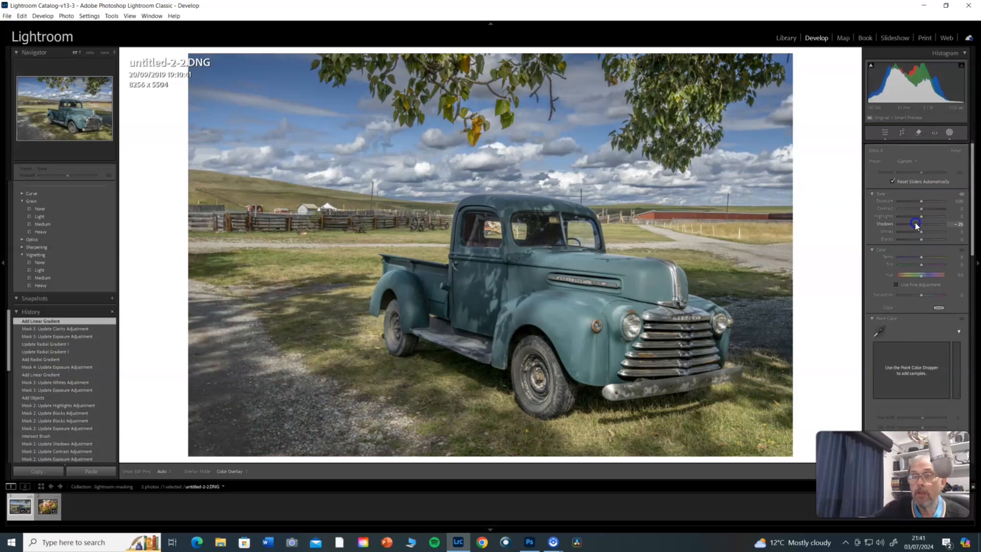
pyautogui.moveTo(914, 225); pyautogui.dragTo(915, 224)
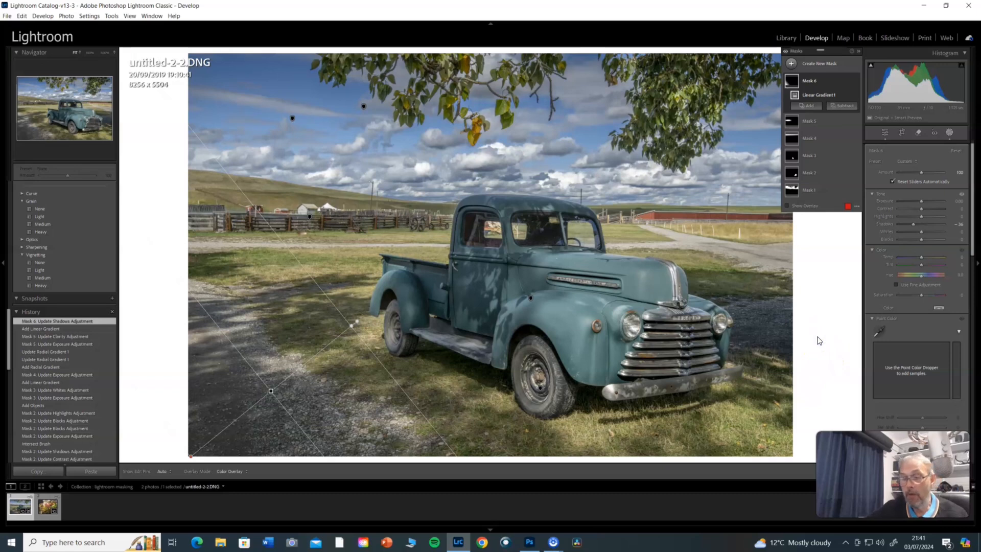
# Compare the edited photo with its original version and view the result in the Library module.
pyautogui.press('\\')
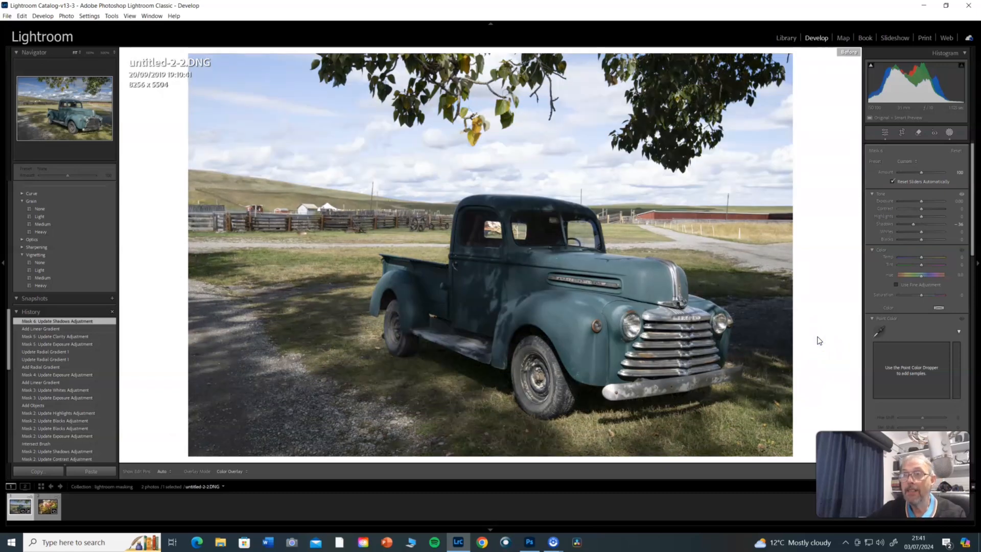
pyautogui.press('\\')
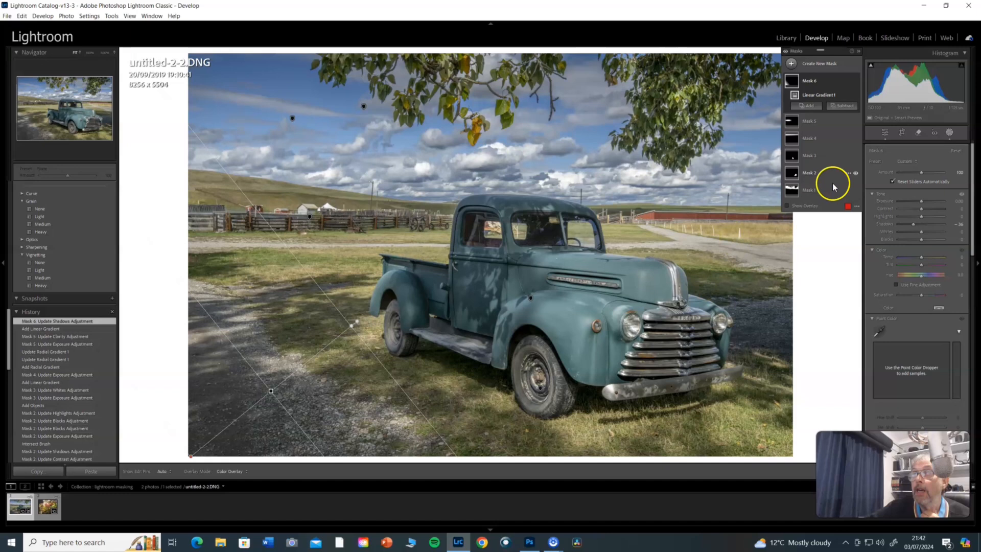
pyautogui.click(786, 38)
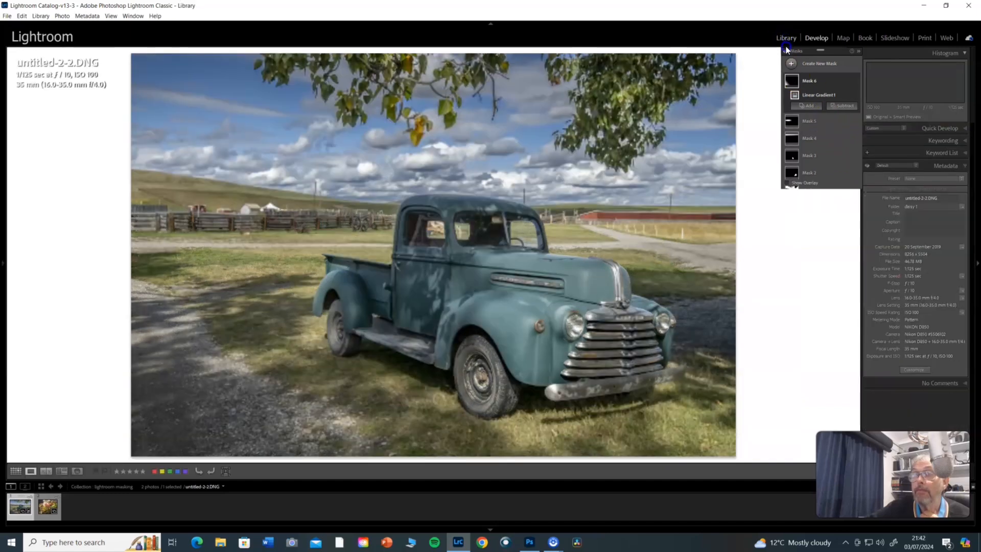